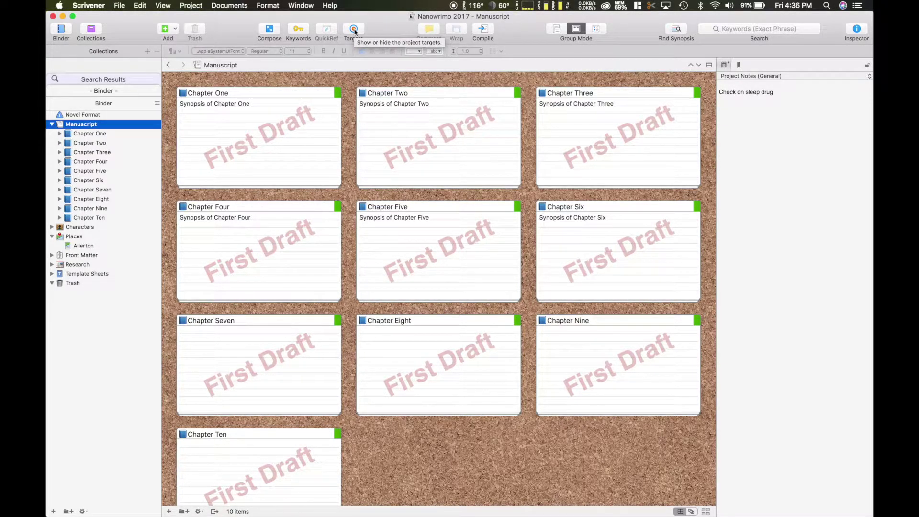
# Show the project's word-count targets, then dismiss them.
pyautogui.click(354, 29)
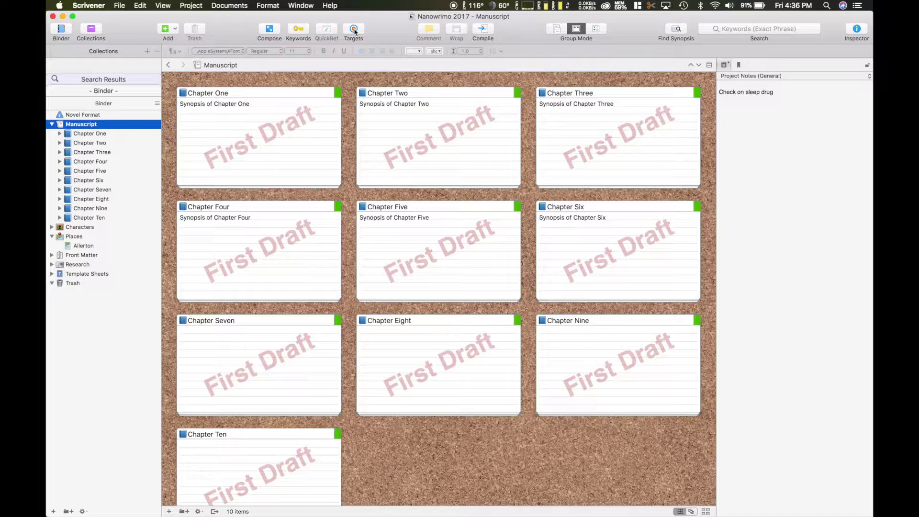
pyautogui.click(355, 30)
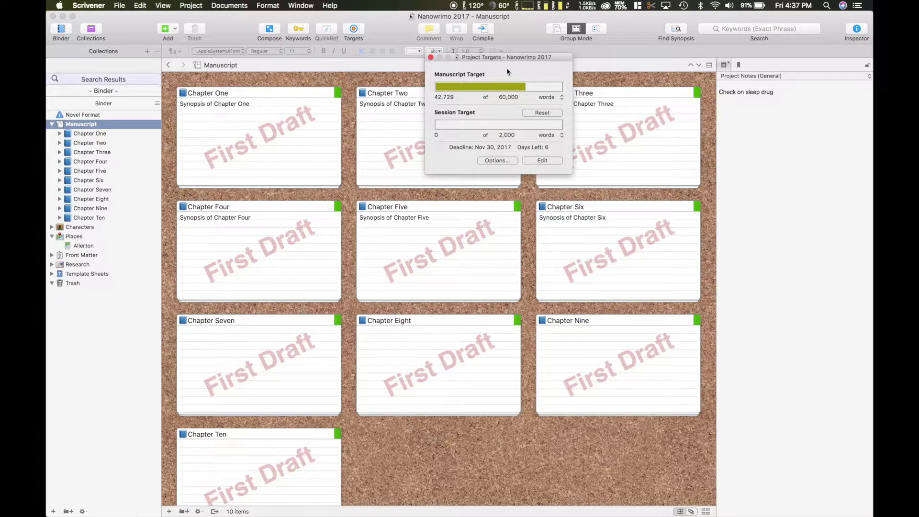
pyautogui.click(431, 57)
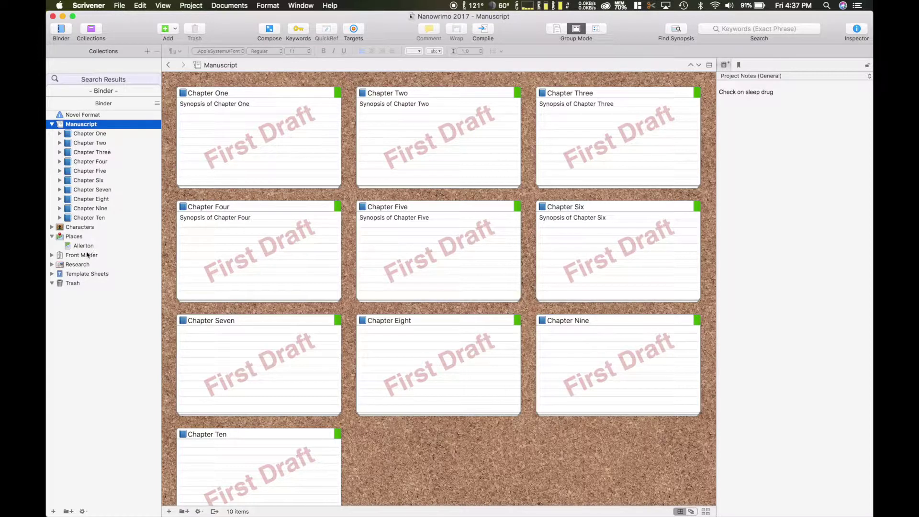
# Reveal the Character Sketch template, then open the first character's sketch with her portrait.
pyautogui.click(52, 274)
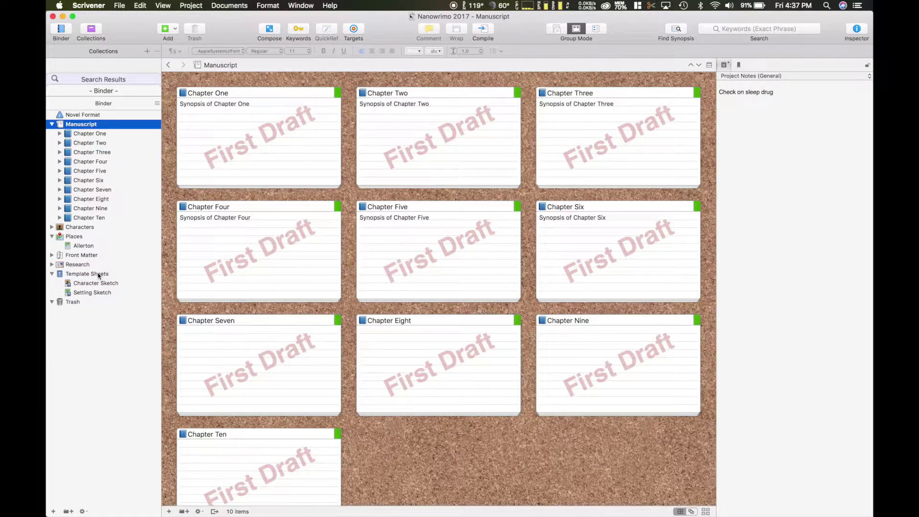
pyautogui.click(93, 284)
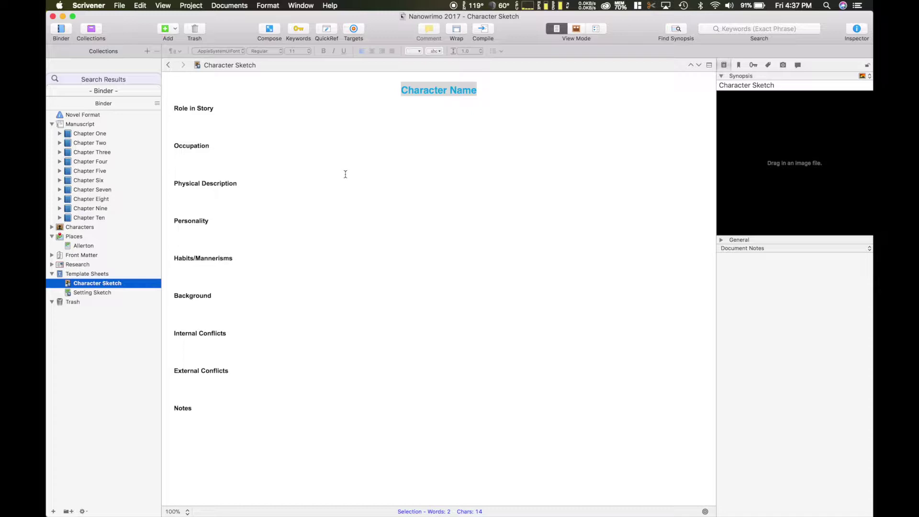
pyautogui.click(52, 228)
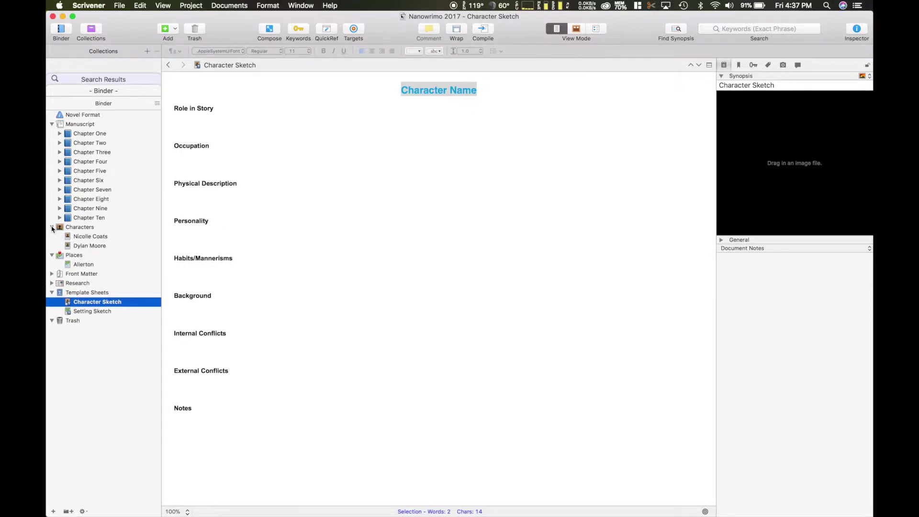
pyautogui.click(92, 236)
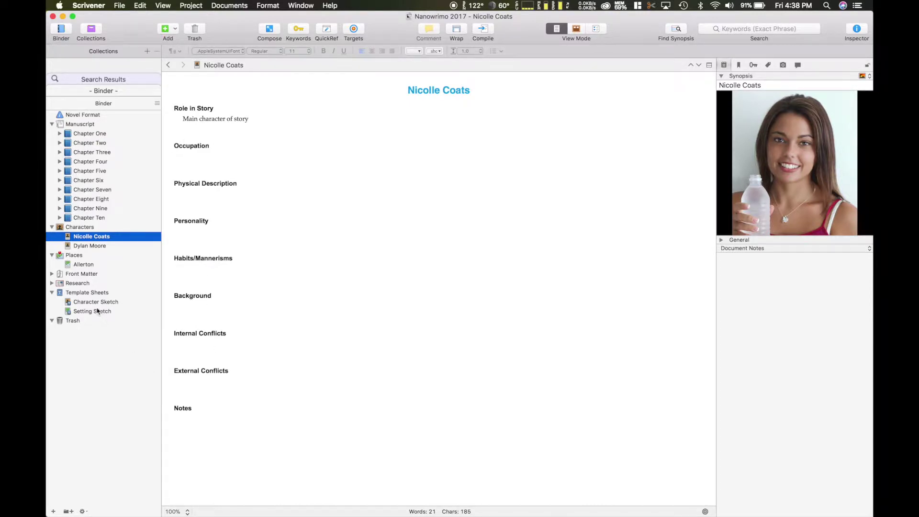
# Delete the Background heading from the Character Sketch template.
pyautogui.click(93, 302)
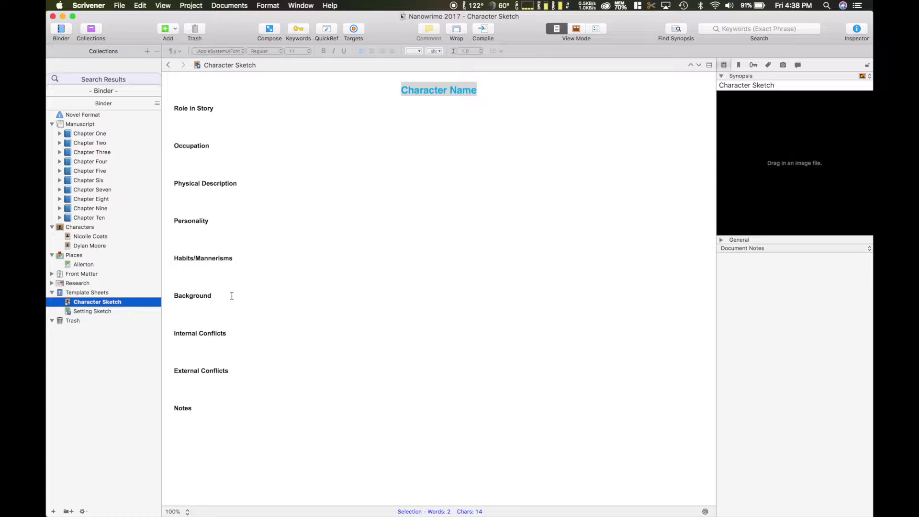
pyautogui.click(231, 296)
pyautogui.press('BackSpace')
pyautogui.press('BackSpace')
pyautogui.press('BackSpace')
pyautogui.press('BackSpace')
pyautogui.press('BackSpace')
pyautogui.press('BackSpace')
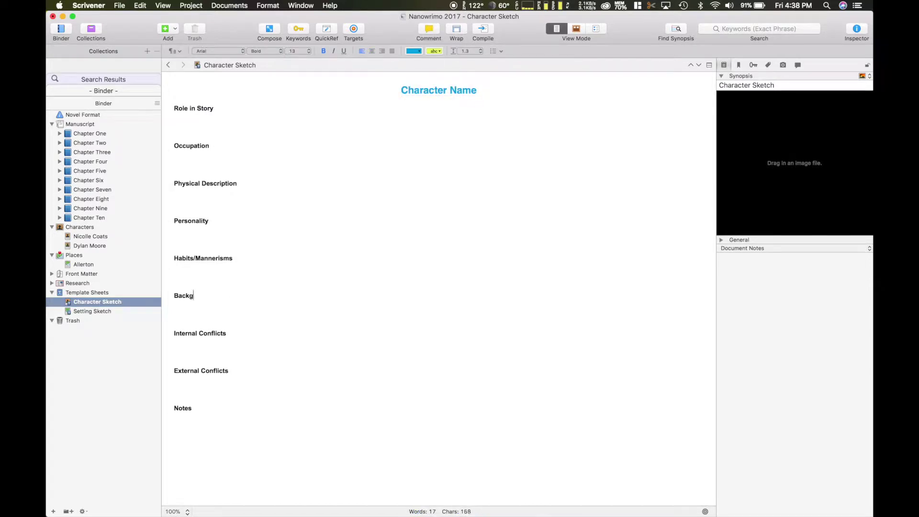
pyautogui.press('BackSpace')
pyautogui.press('BackSpace')
pyautogui.press('BackSpace')
pyautogui.press('BackSpace')
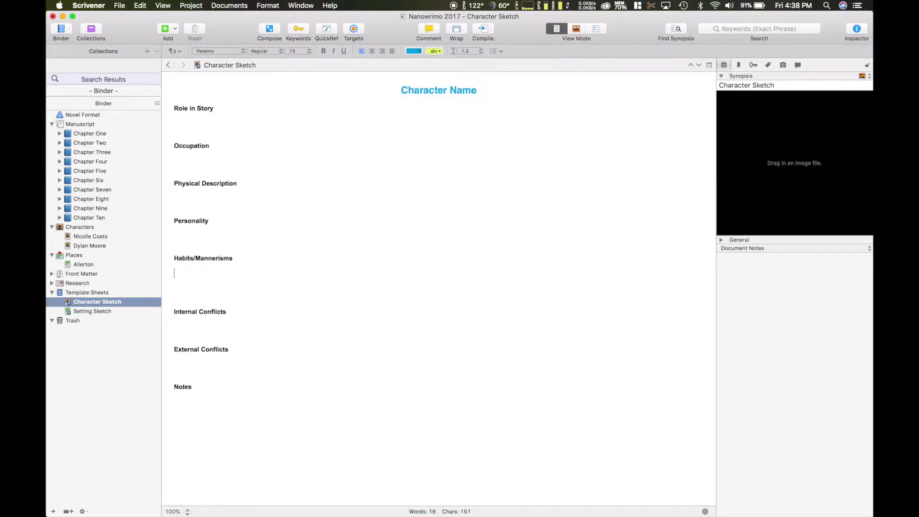
pyautogui.press('BackSpace')
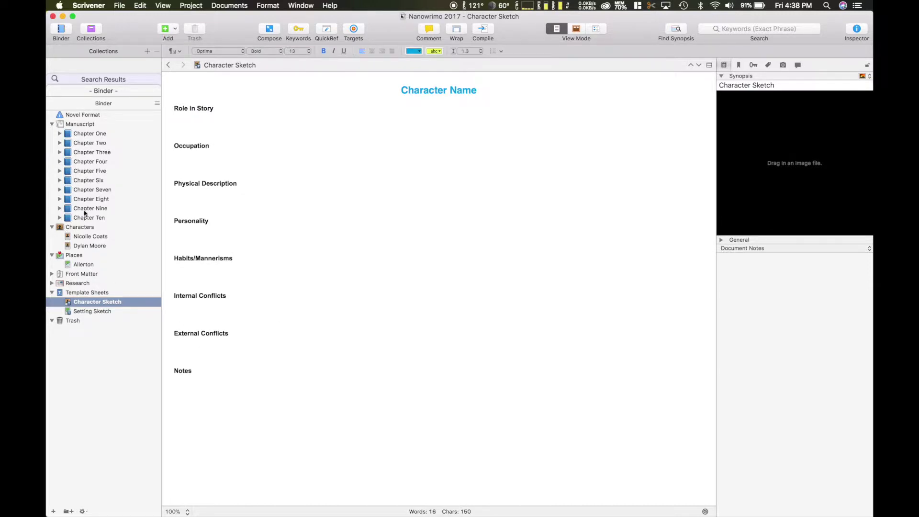
# Add a new Character Sketch sheet to the Characters folder.
pyautogui.click(81, 228)
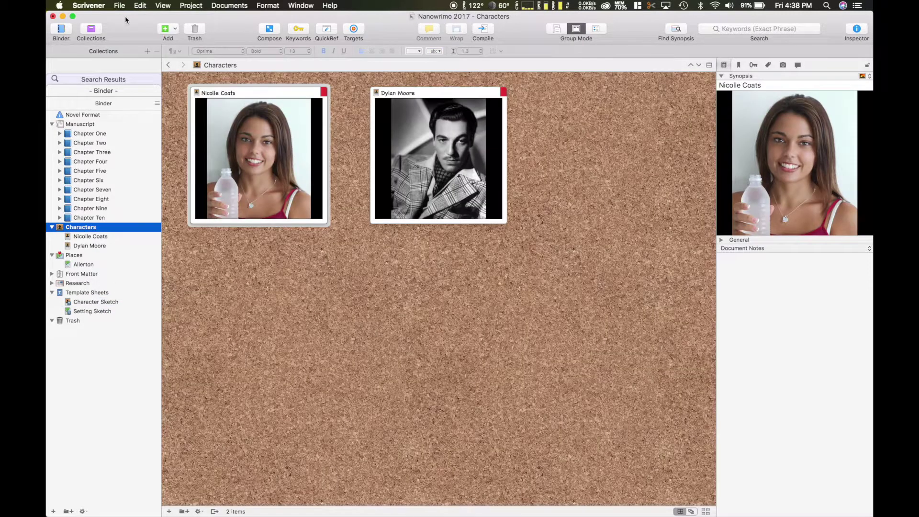
pyautogui.click(166, 30)
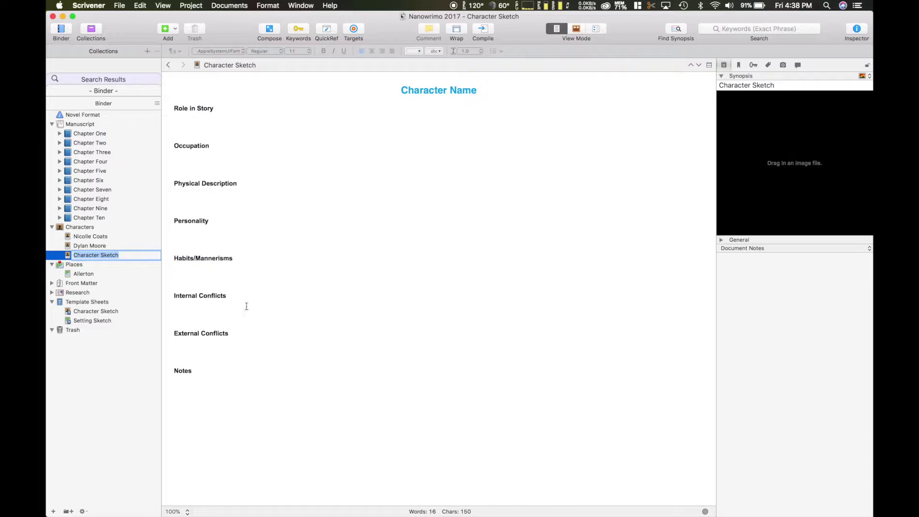
pyautogui.click(237, 294)
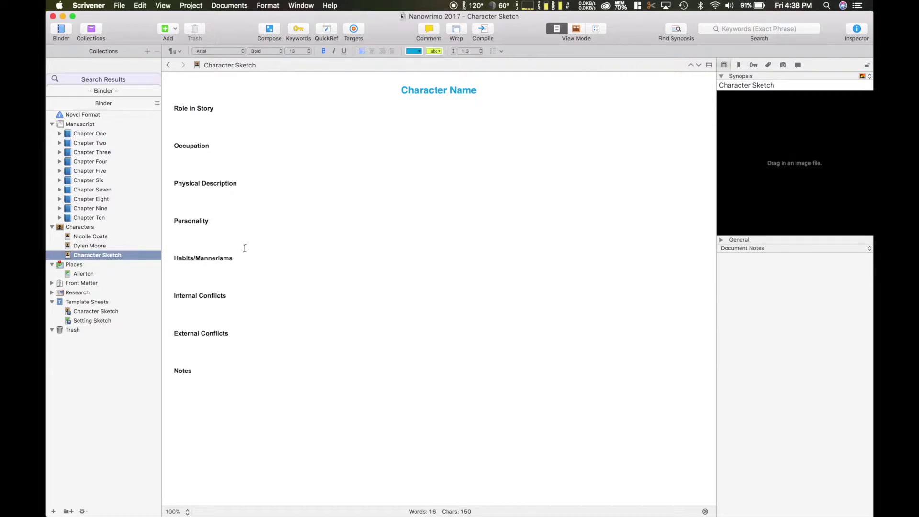
# Add a Handicap heading under Habits/Mannerisms in Character Name, checking the template lacks it.
pyautogui.press('Return')
pyautogui.press('Return')
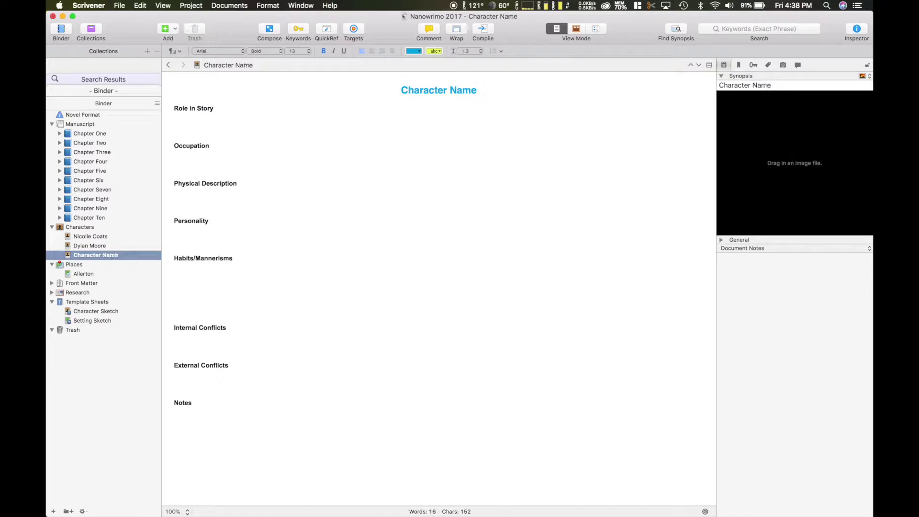
pyautogui.write('Han')
pyautogui.write('dicap')
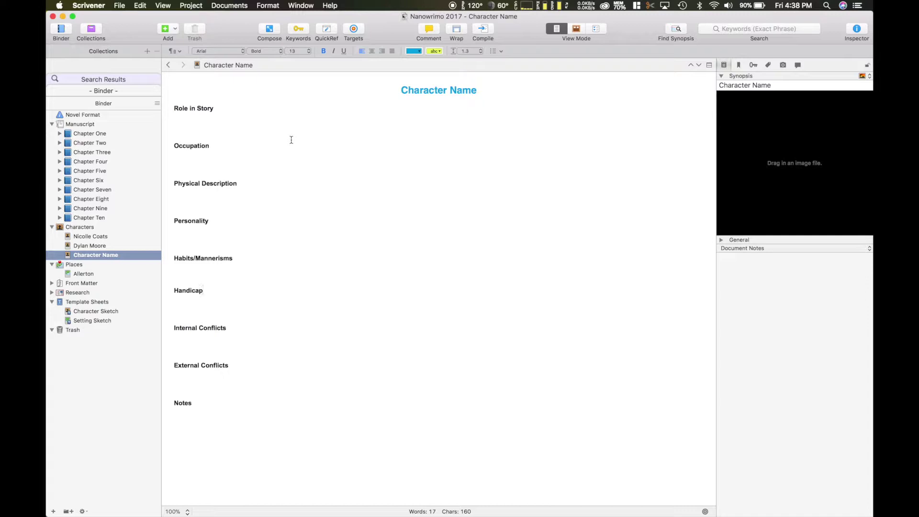
pyautogui.click(254, 186)
pyautogui.click(94, 311)
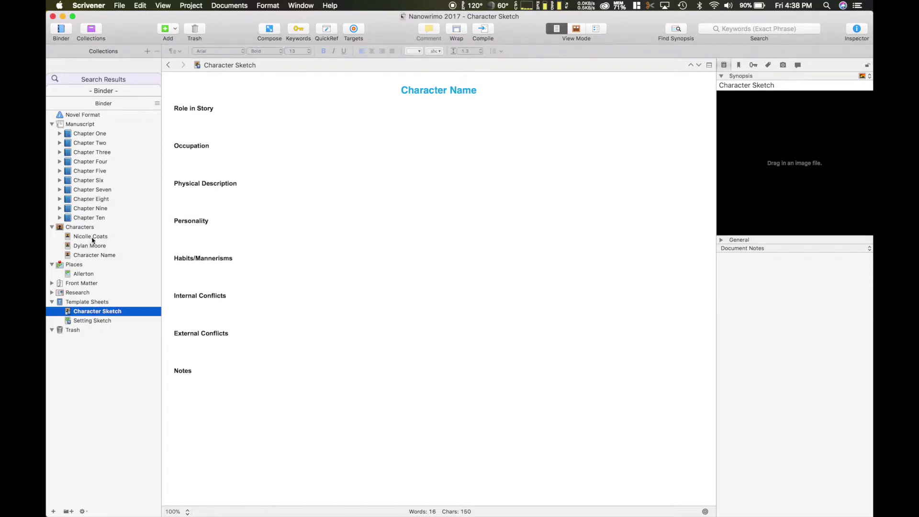
pyautogui.click(94, 257)
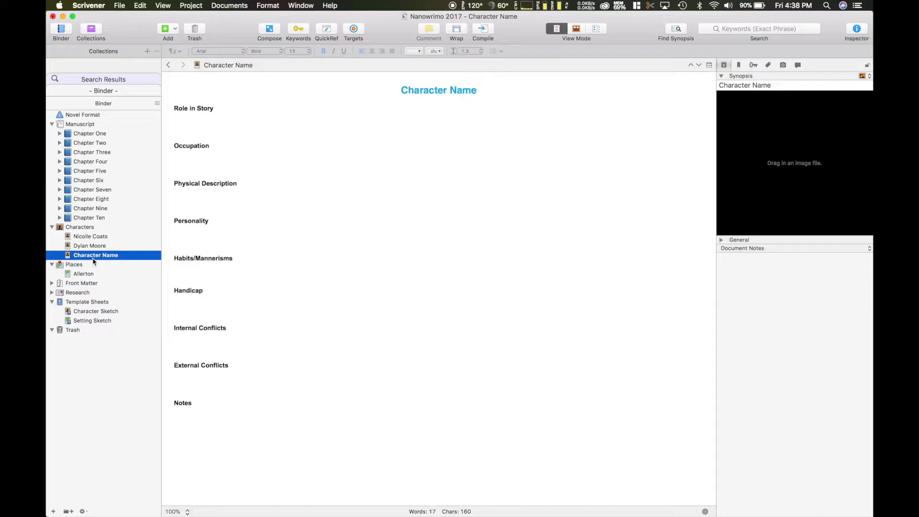
pyautogui.click(90, 229)
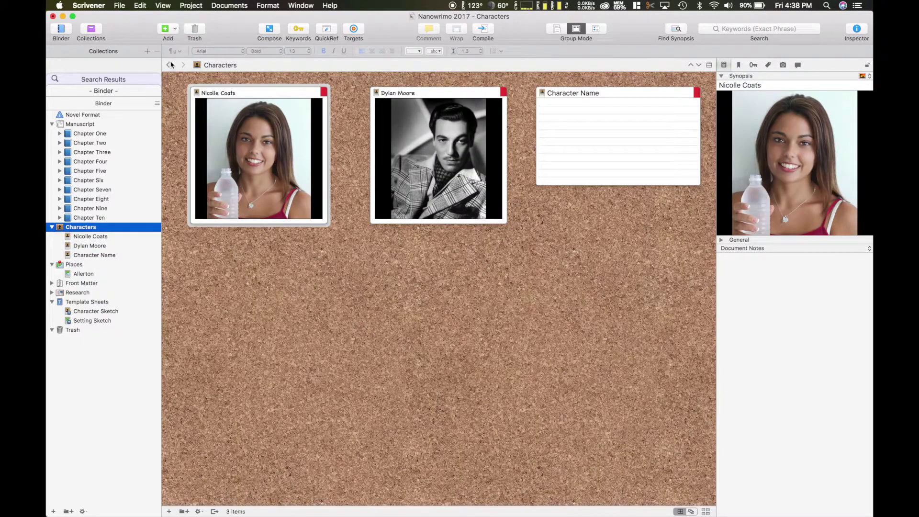
pyautogui.click(167, 28)
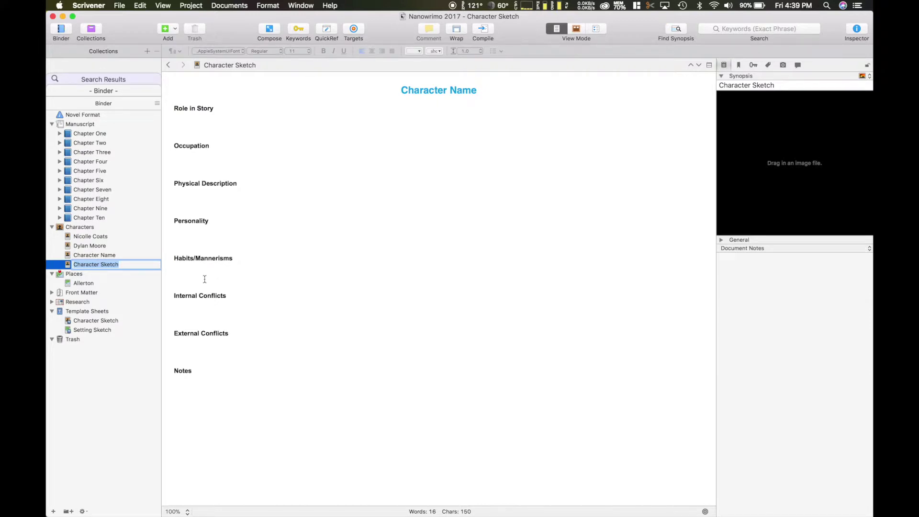
# Insert a Longitude/Latitude heading after Sounds in the Setting Sketch template.
pyautogui.click(82, 332)
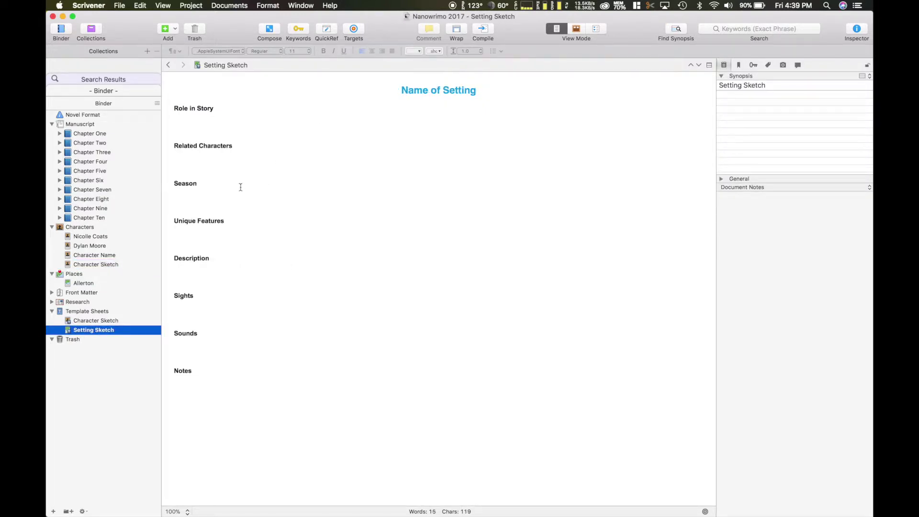
pyautogui.click(201, 122)
pyautogui.click(206, 297)
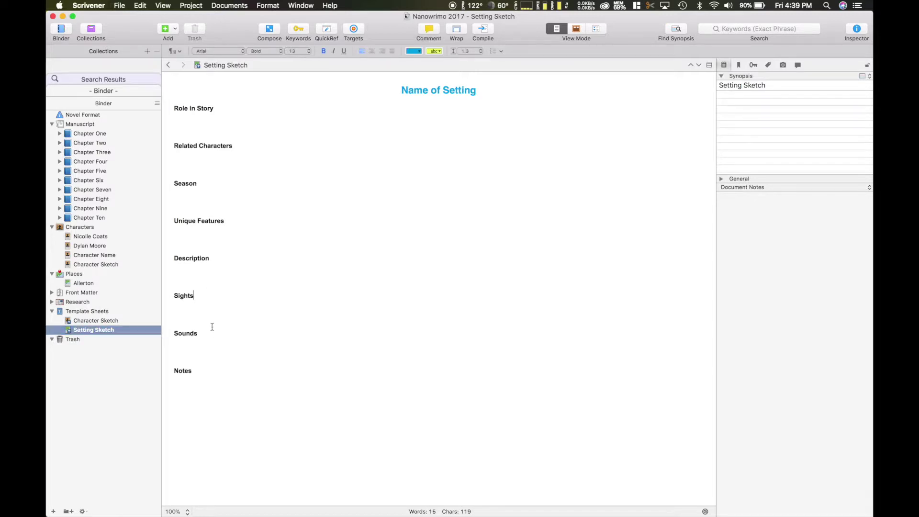
pyautogui.click(211, 349)
pyautogui.press('Return')
pyautogui.press('Return')
pyautogui.write('Longitude/Latitude')
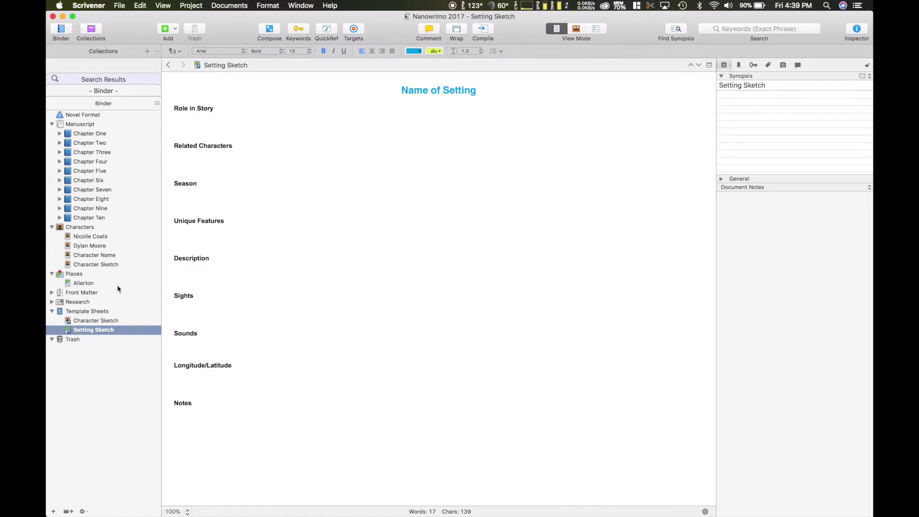
# Add a Name of Setting sheet to Places from the Setting Sketch template.
pyautogui.click(79, 275)
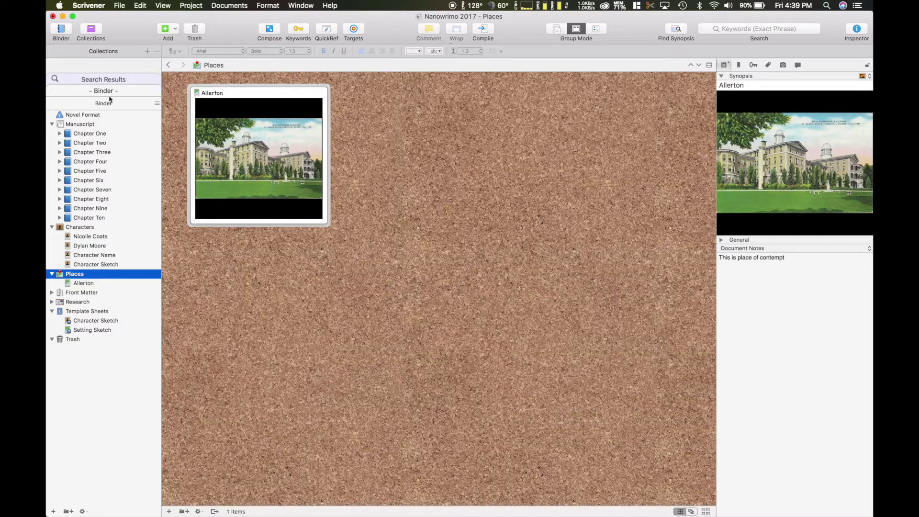
pyautogui.click(165, 28)
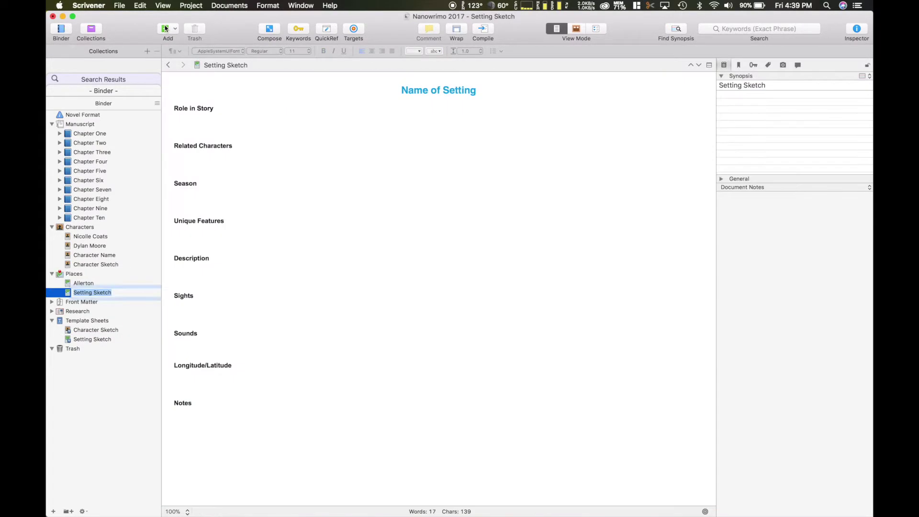
pyautogui.click(243, 362)
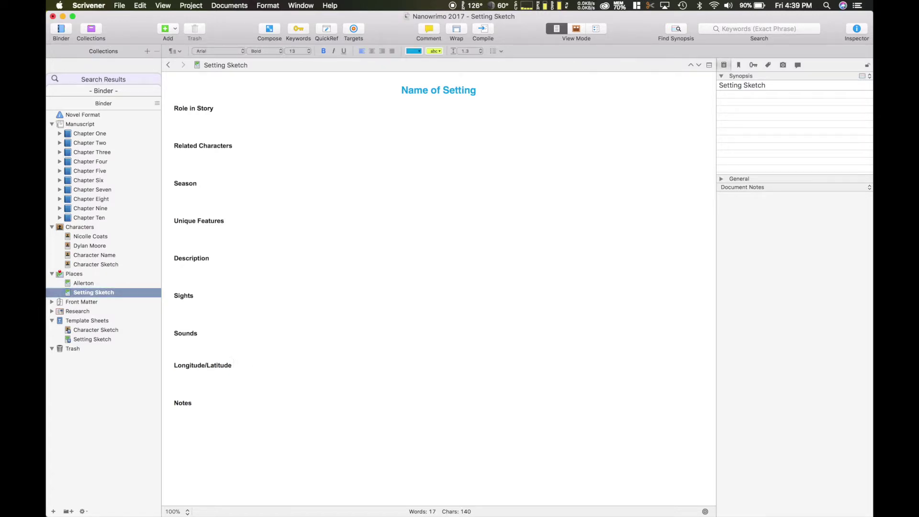
pyautogui.click(241, 265)
pyautogui.click(238, 223)
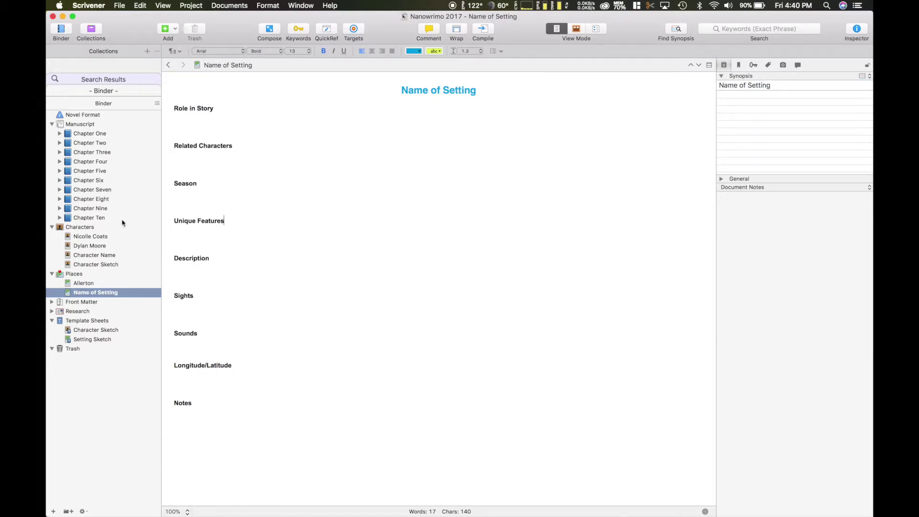
# Expand Template Sheets and reopen the Setting Sketch template.
pyautogui.click(80, 322)
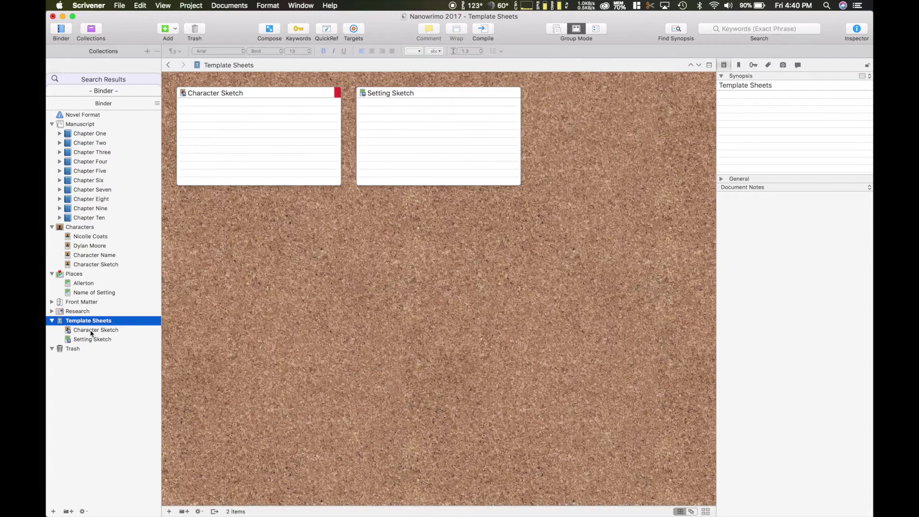
pyautogui.click(90, 331)
pyautogui.click(91, 340)
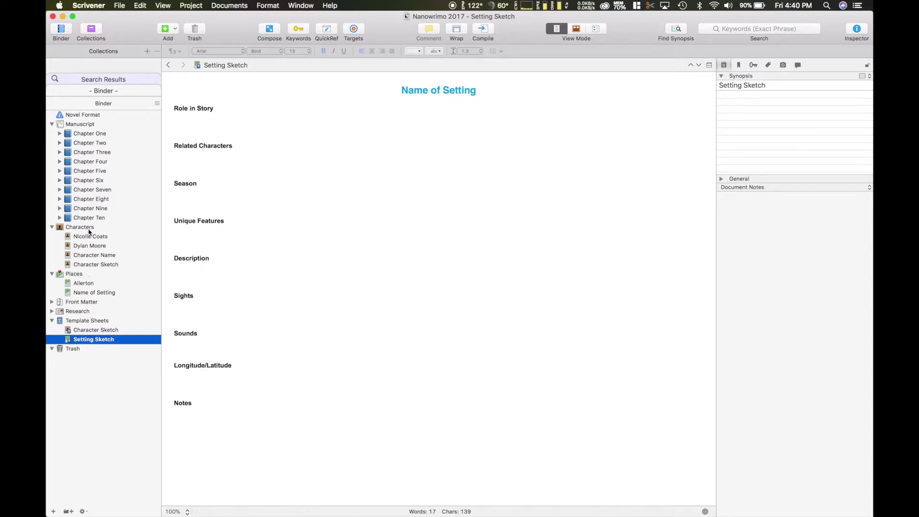
# Review the Character Name test sheet within the Characters folder.
pyautogui.click(91, 256)
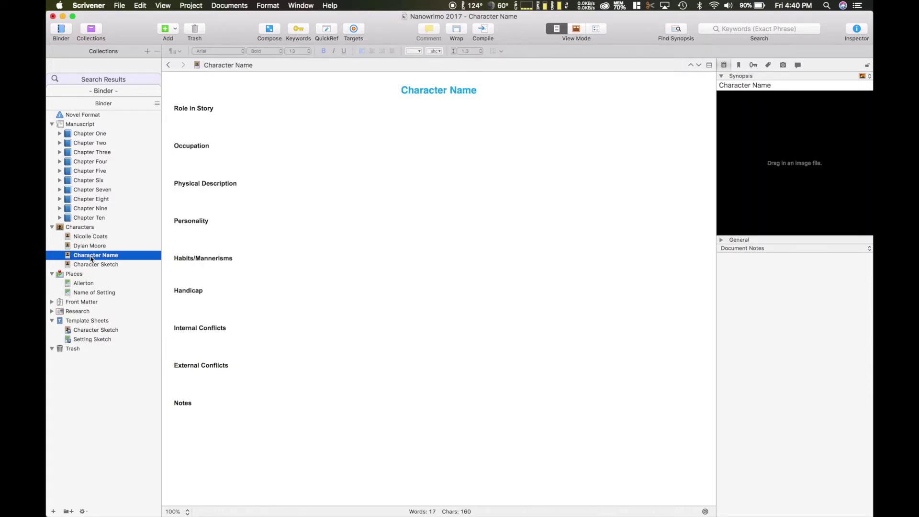
pyautogui.click(241, 294)
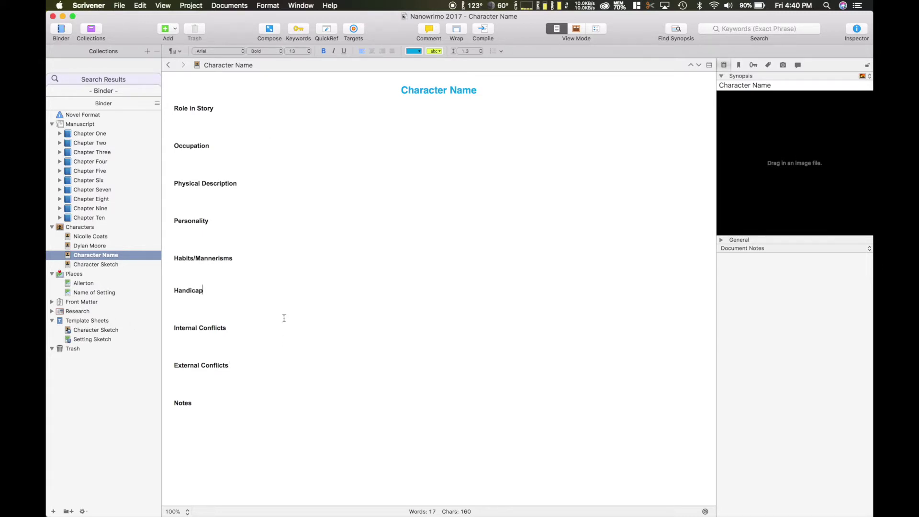
pyautogui.click(82, 227)
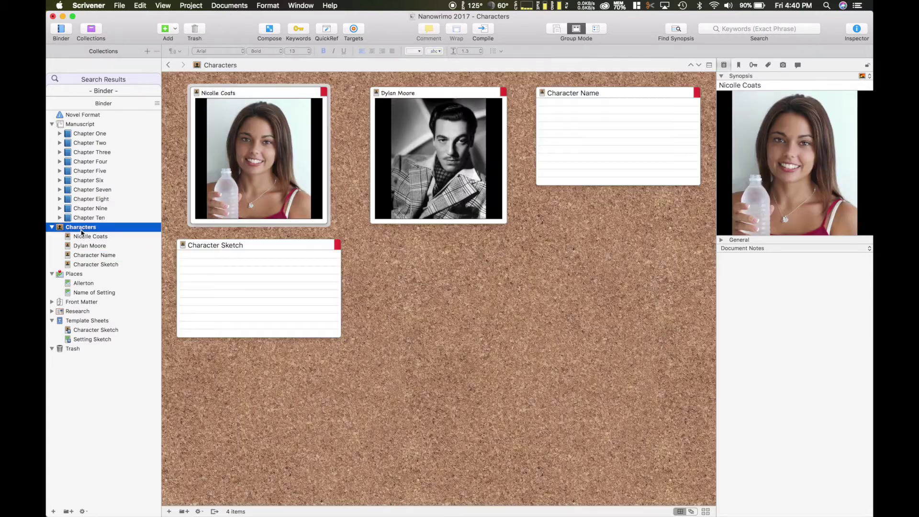
pyautogui.click(95, 255)
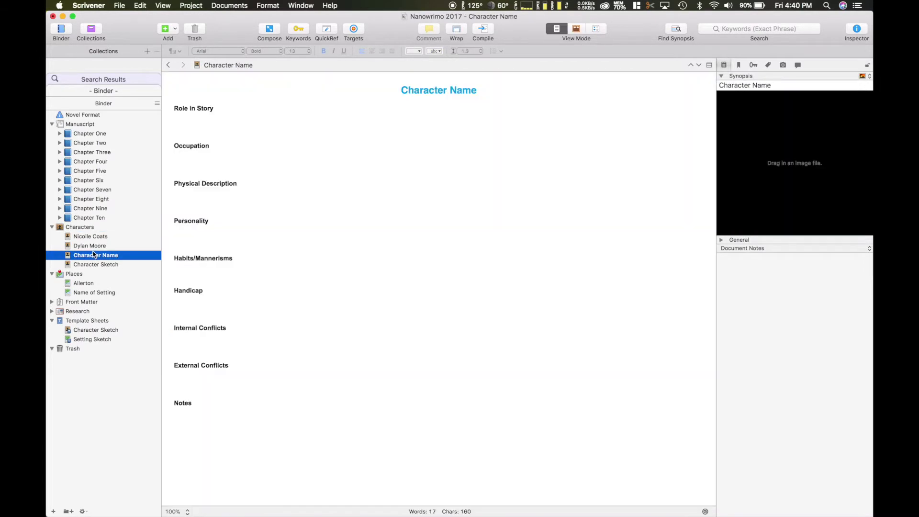
# Trash the Character Name and Character Sketch sheets, then check Characters and Template Sheets.
pyautogui.click(195, 30)
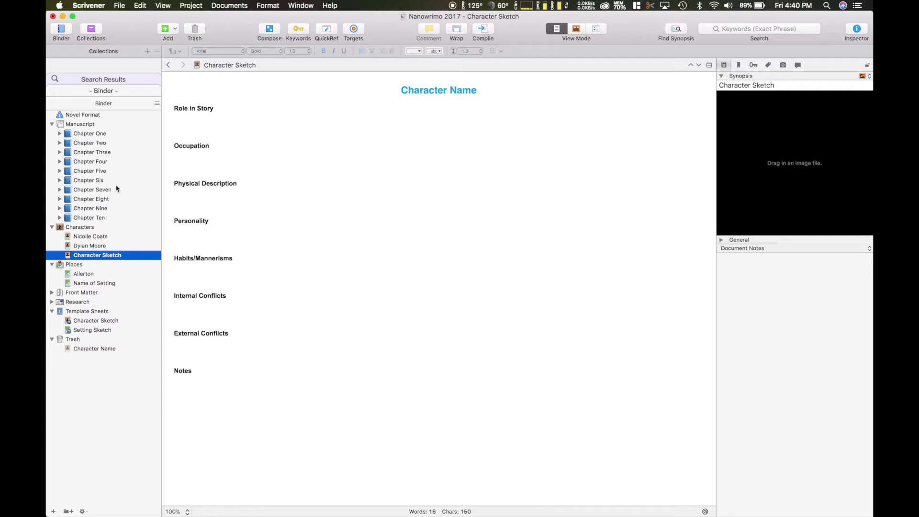
pyautogui.click(197, 29)
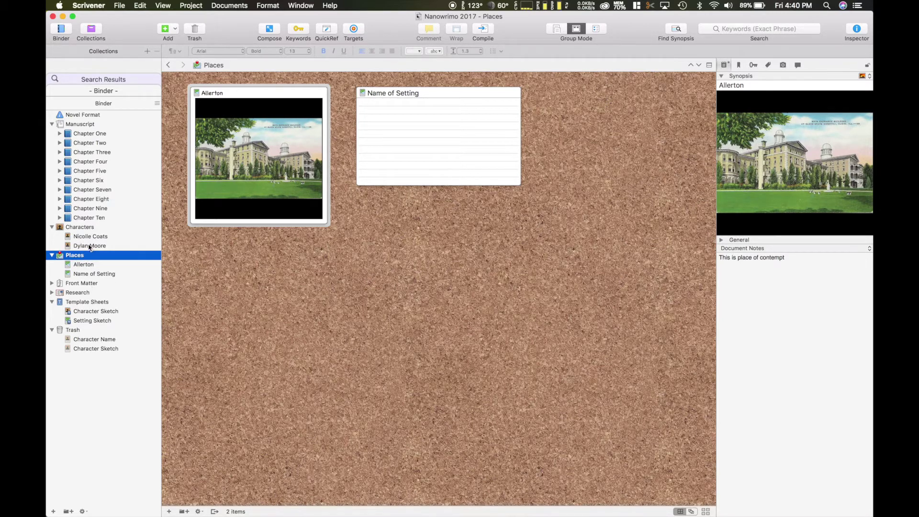
pyautogui.click(75, 228)
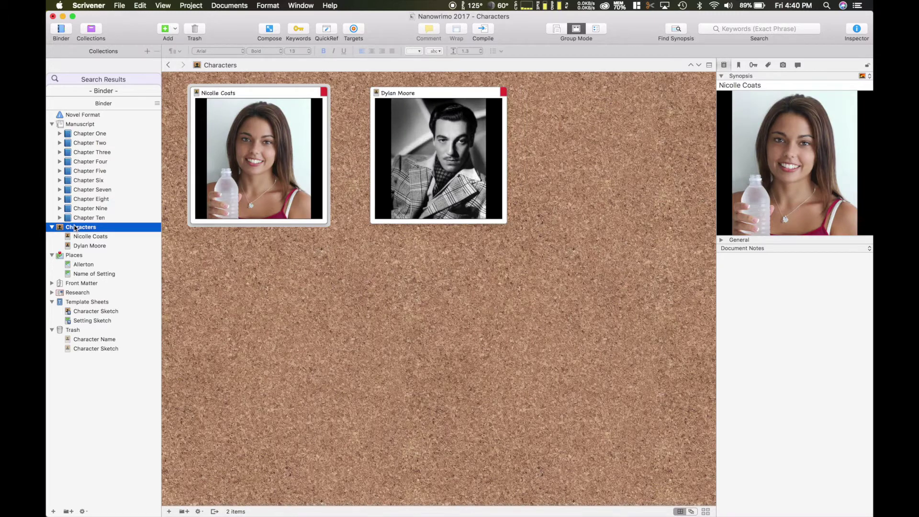
pyautogui.click(81, 304)
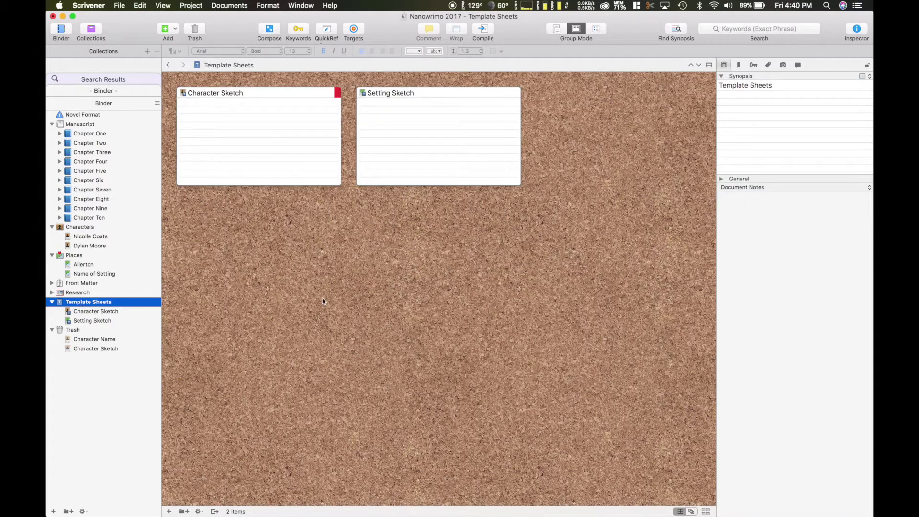
# Display the Manuscript folder's ten First Draft chapter cards on the corkboard.
pyautogui.press('Right')
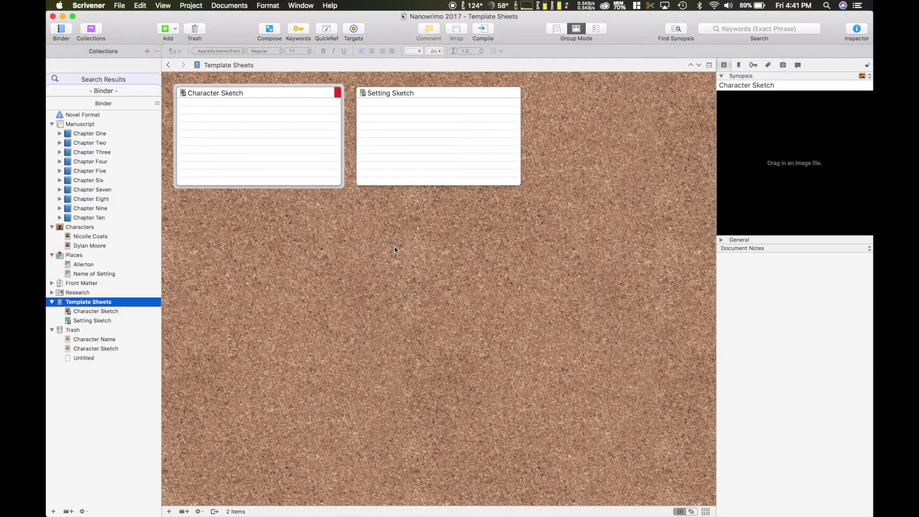
pyautogui.click(75, 126)
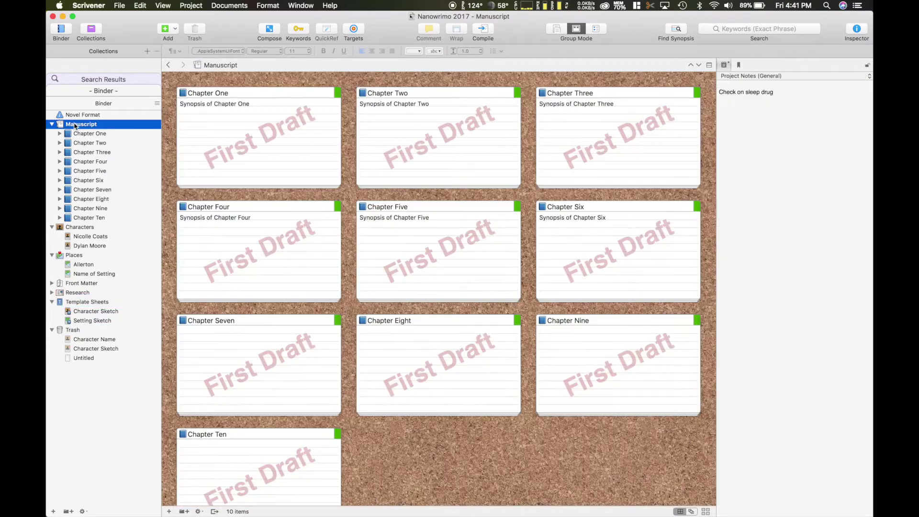